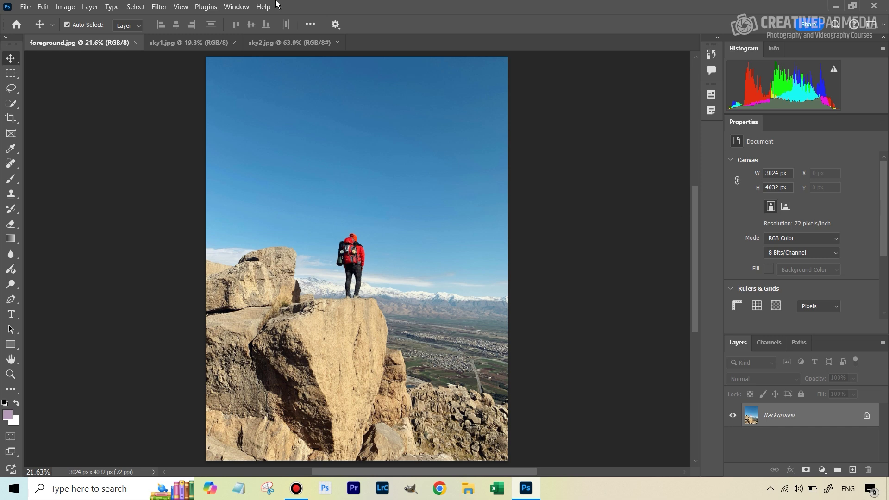
- Open Image > Adjustments > Match Color, then cancel it without applying anything
click(66, 6)
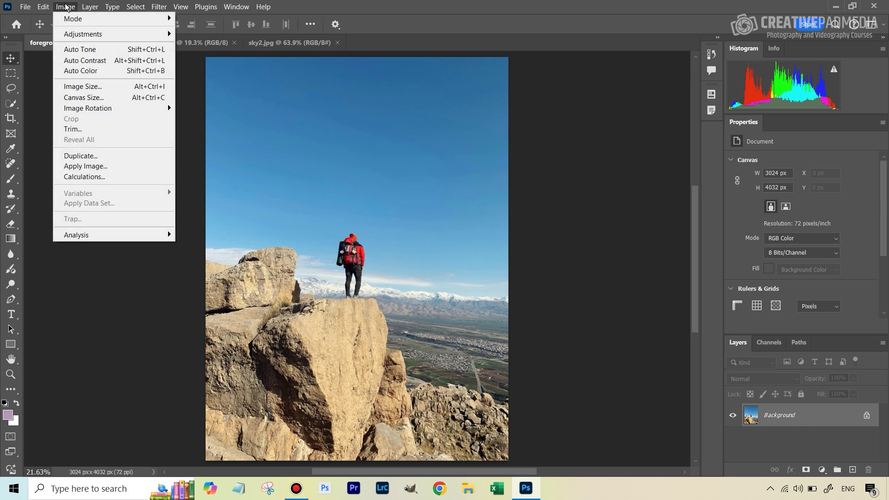
mouse_move(88, 35)
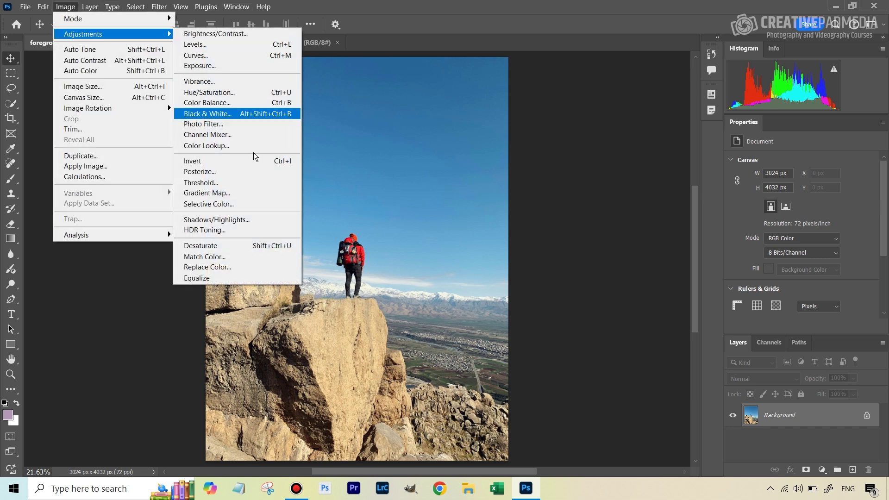
click(241, 256)
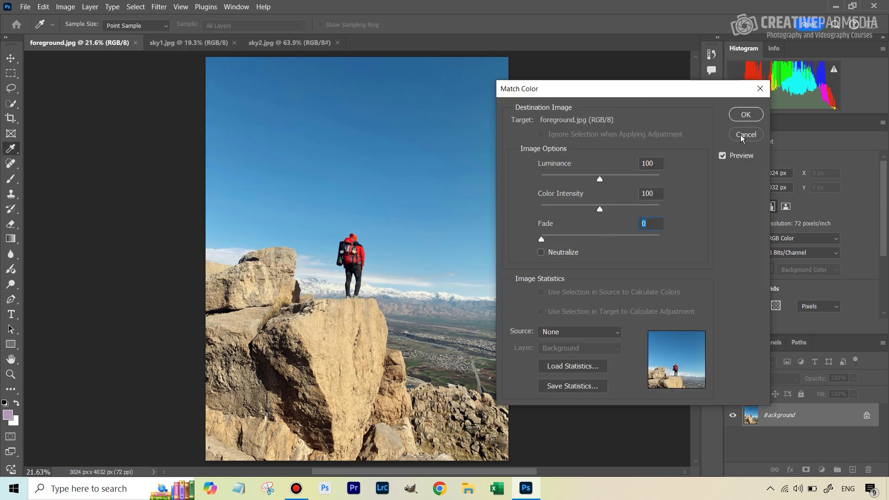
click(746, 135)
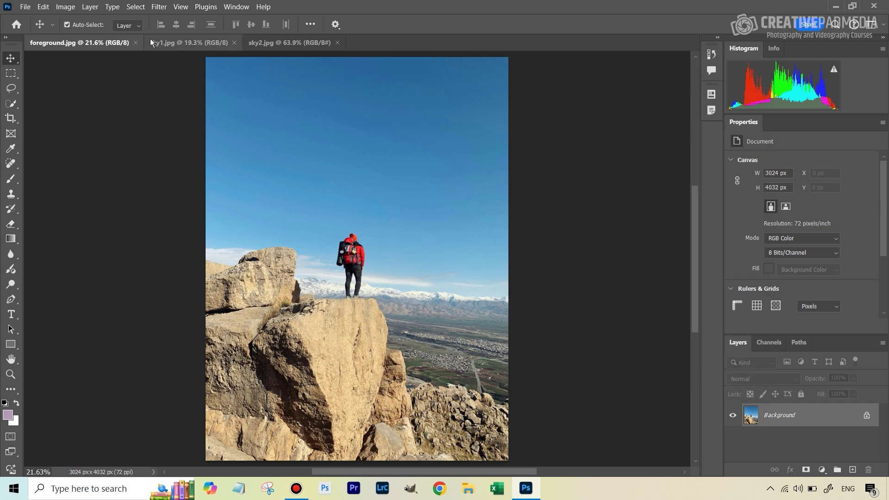
- Compare the sky1.jpg and sky2.jpg sunset images with the foreground.jpg hiker photo
click(182, 43)
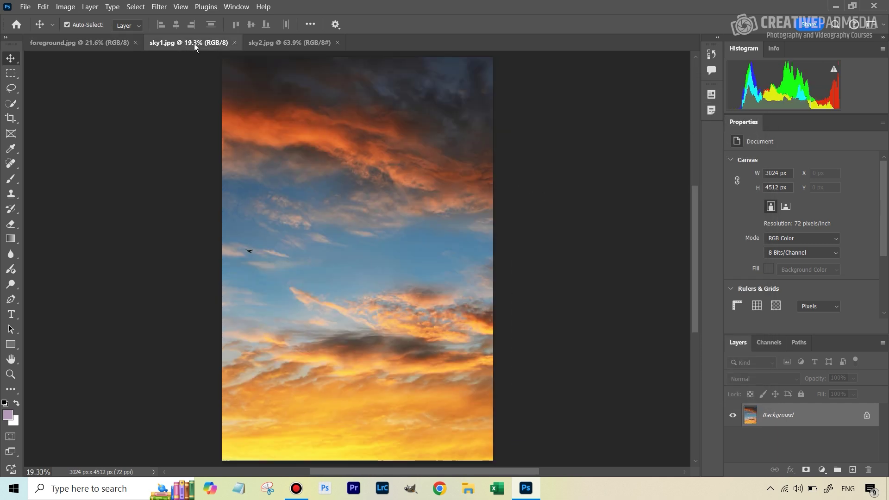
click(295, 41)
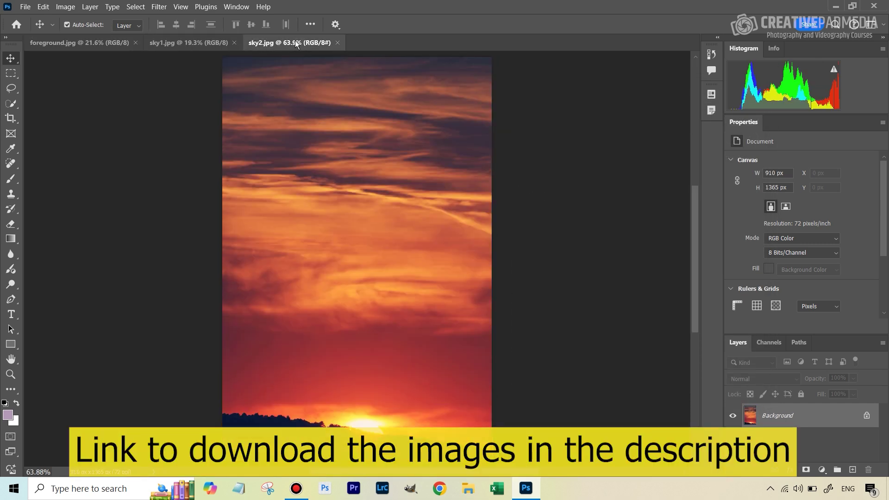
click(74, 41)
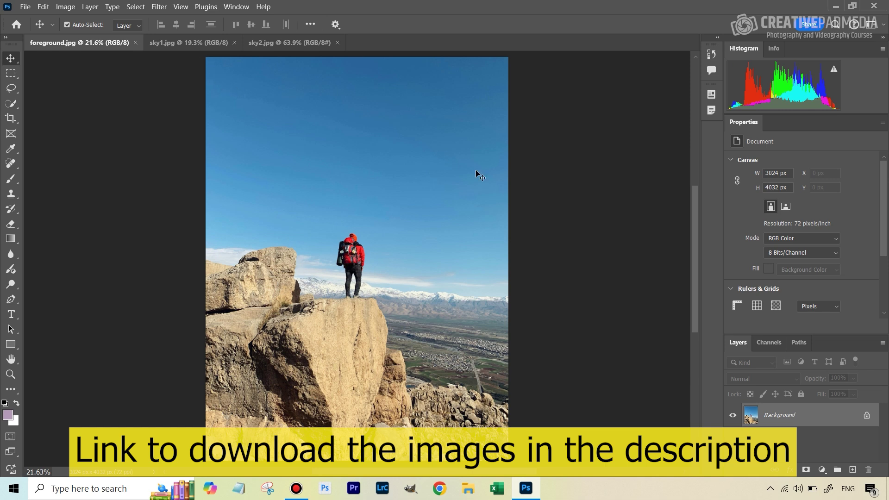
click(175, 43)
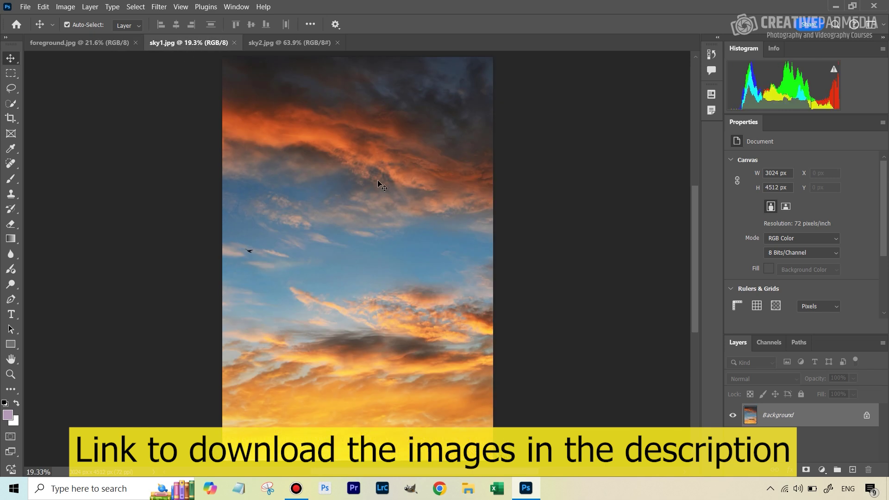
click(278, 42)
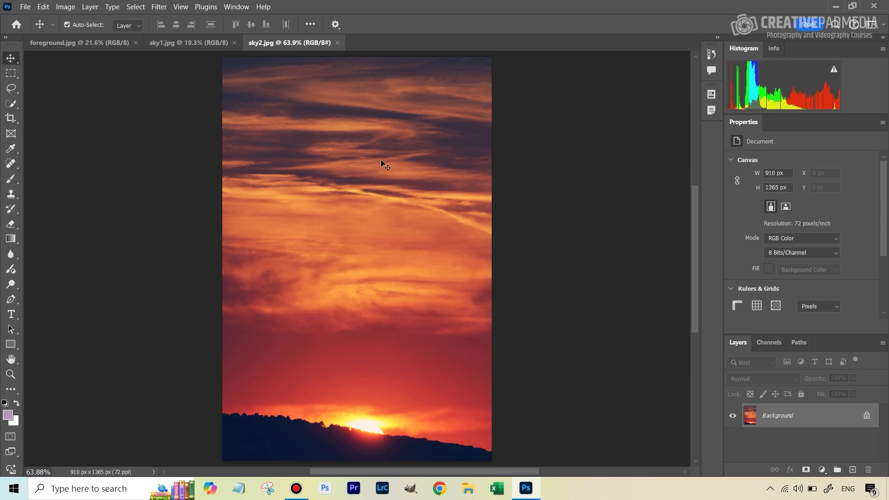
- Try dragging the sky2.jpg sunset into the foreground photo
drag(386, 165, 426, 152)
drag(597, 232, 412, 234)
drag(357, 329, 532, 197)
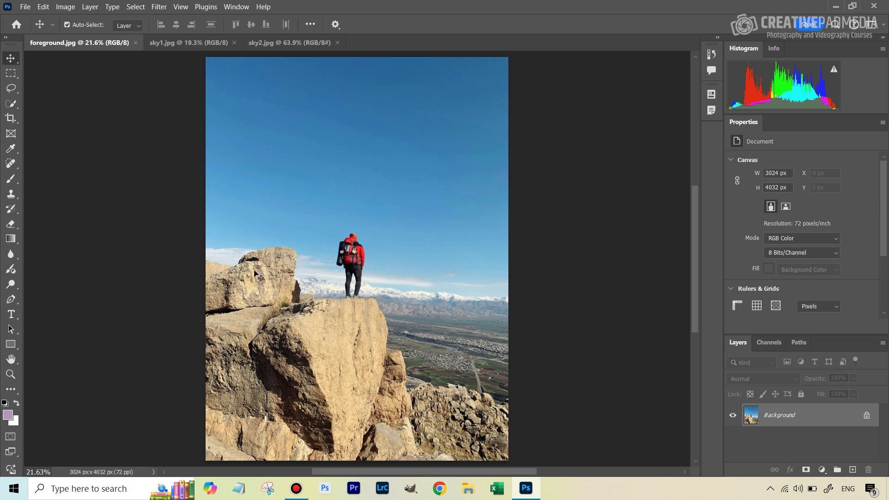
drag(218, 351, 385, 423)
drag(386, 421, 434, 410)
- Use Select > Sky, add a layer mask, and invert it to hide the sky
click(133, 8)
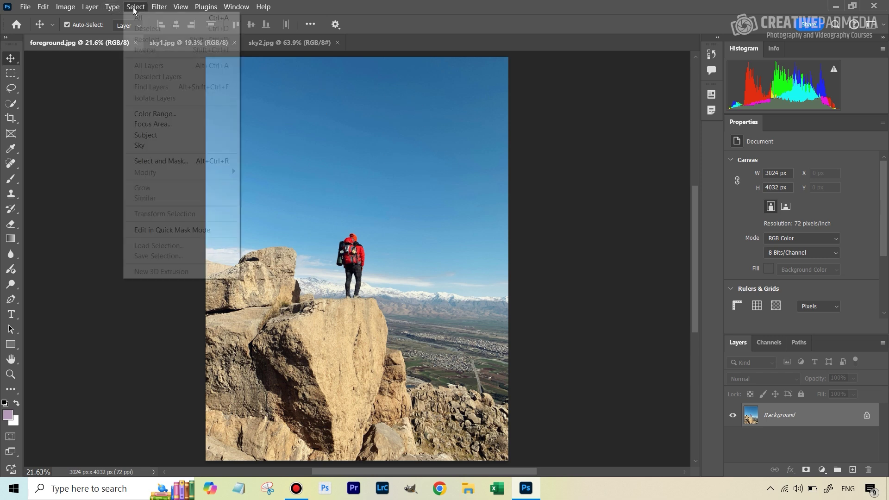
click(154, 148)
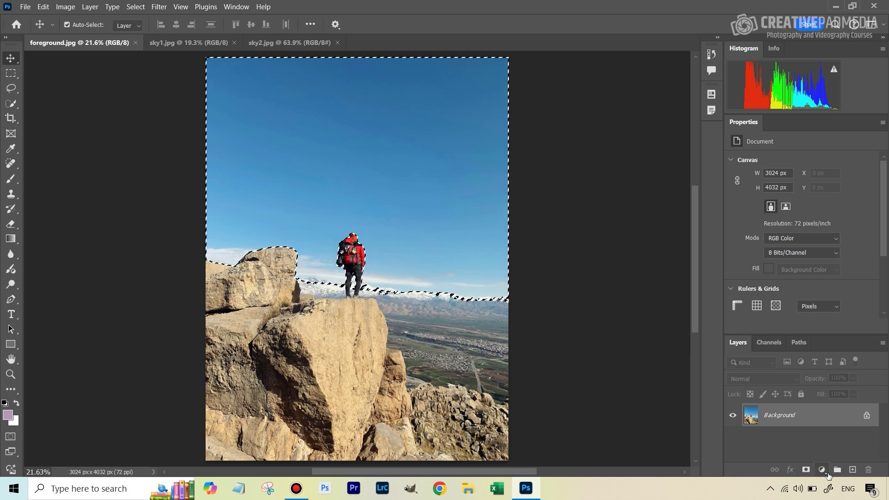
click(806, 470)
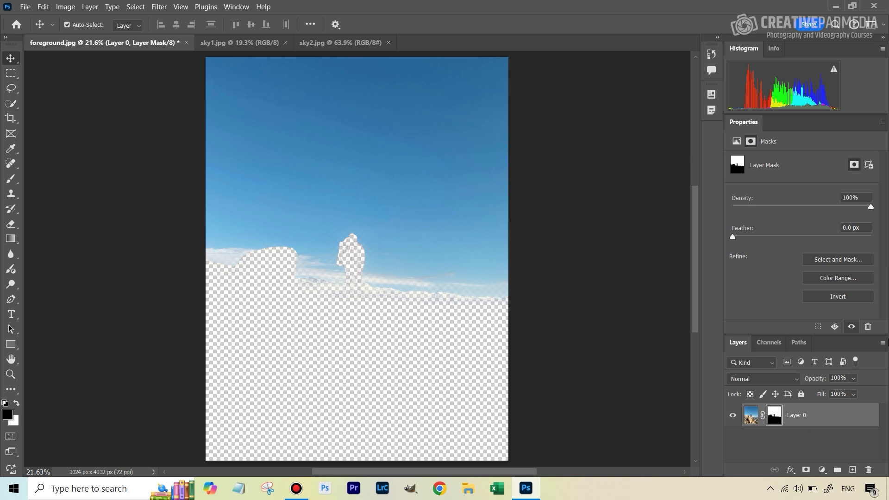
click(838, 297)
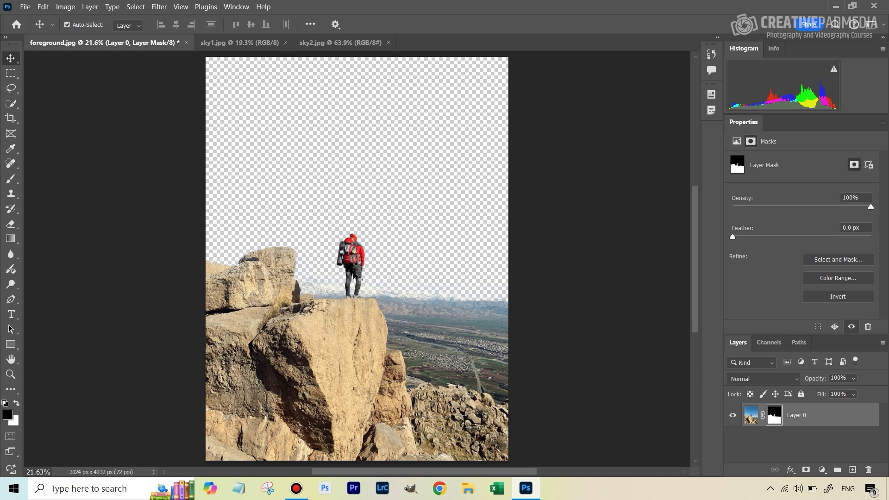
- Duplicate sky1.jpg's Background layer into the foreground.jpg document
click(220, 43)
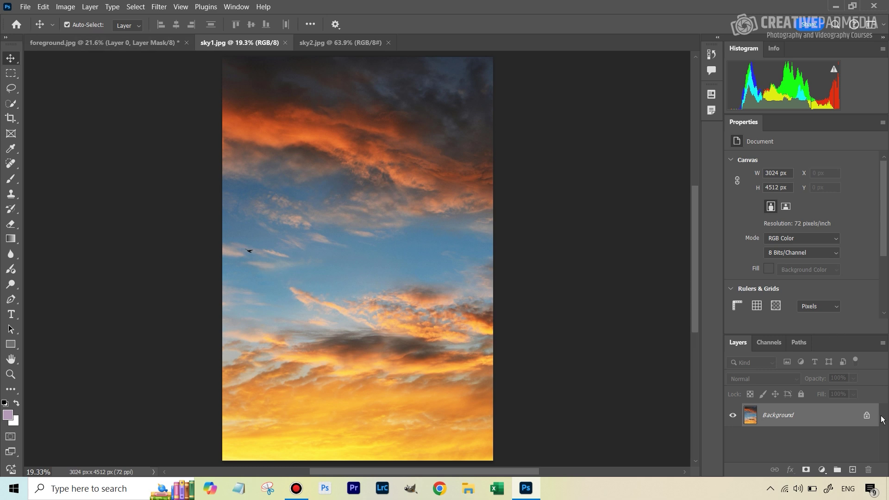
right_click(795, 419)
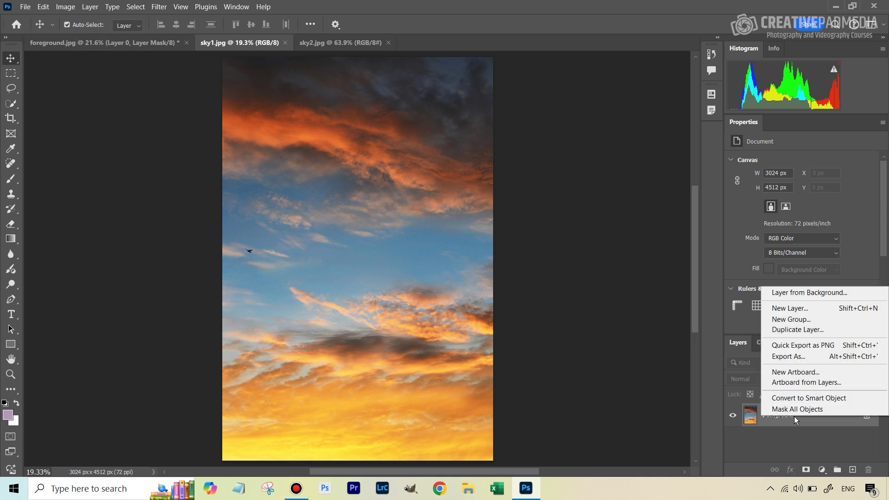
click(783, 330)
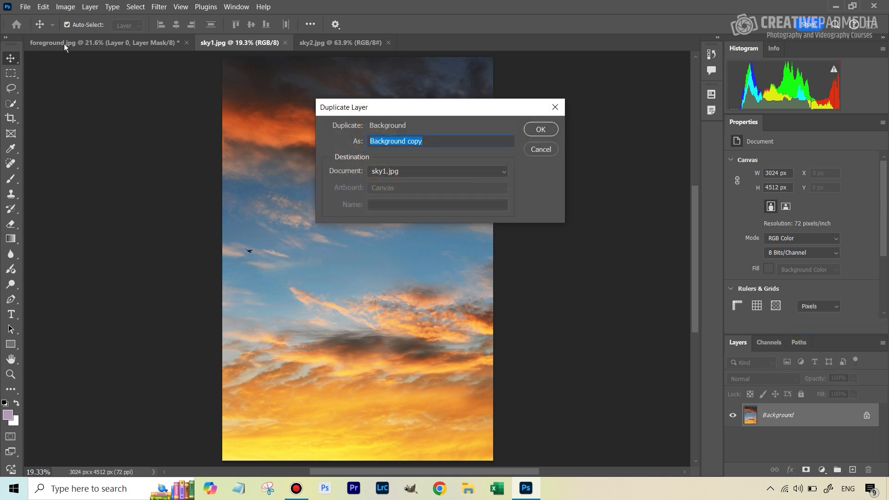
click(418, 174)
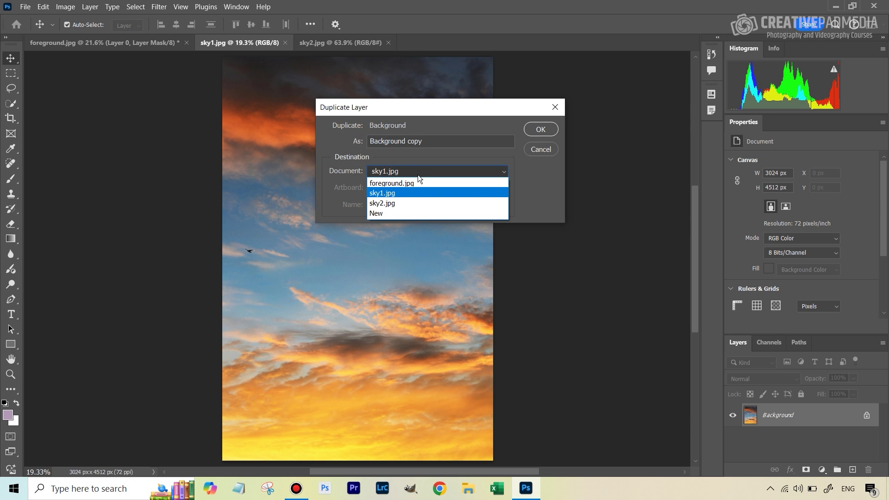
click(416, 185)
click(541, 130)
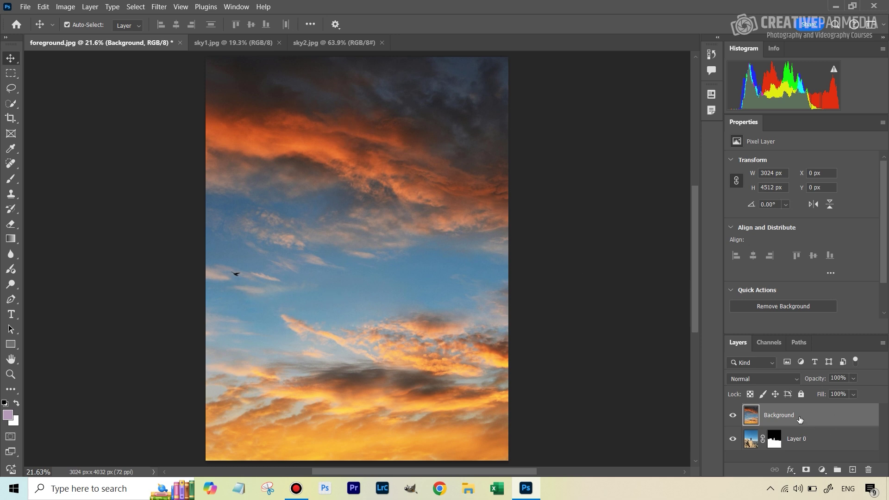
- Move the sunset sky layer below Layer 0, then select Layer 0 and its mask
drag(797, 424, 794, 448)
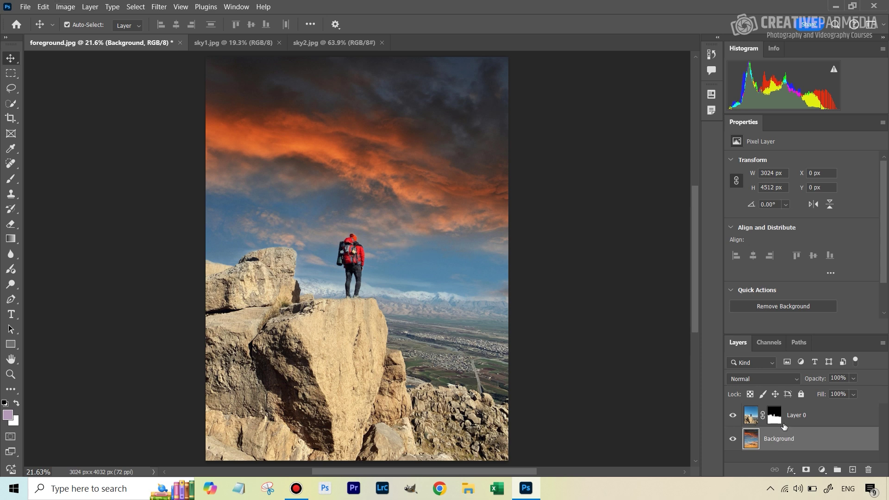
click(829, 419)
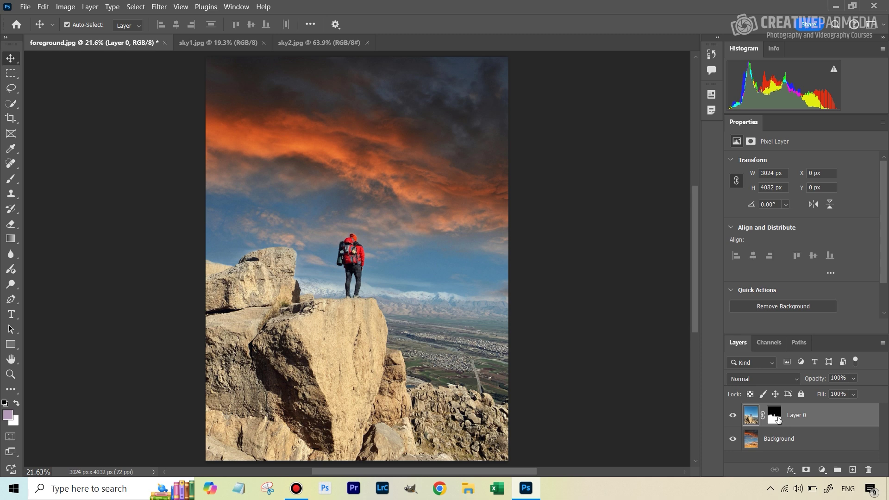
click(775, 417)
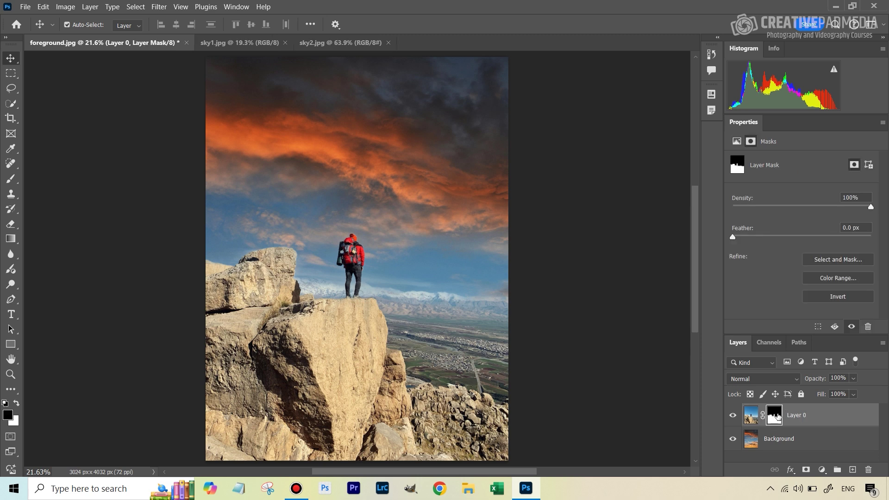
- Target Layer 0's pixel thumbnail instead of its mask, then open Image > Adjustments > Match Color
click(65, 8)
mouse_move(83, 36)
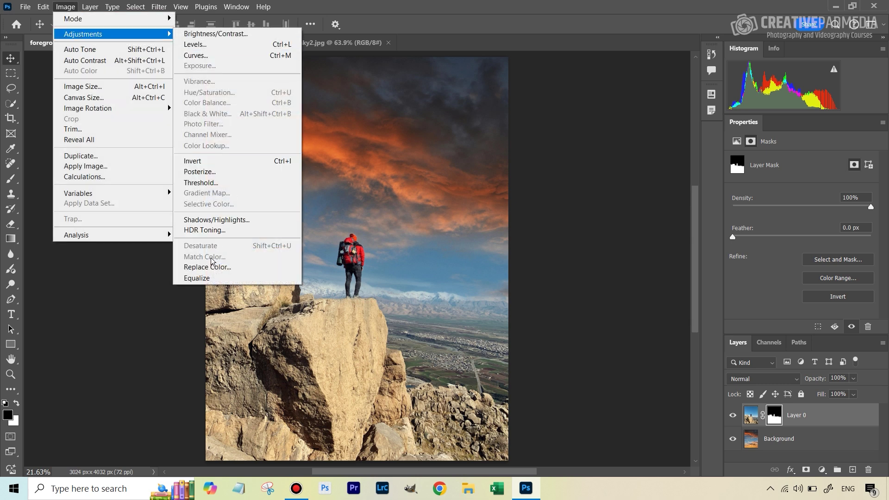
click(753, 415)
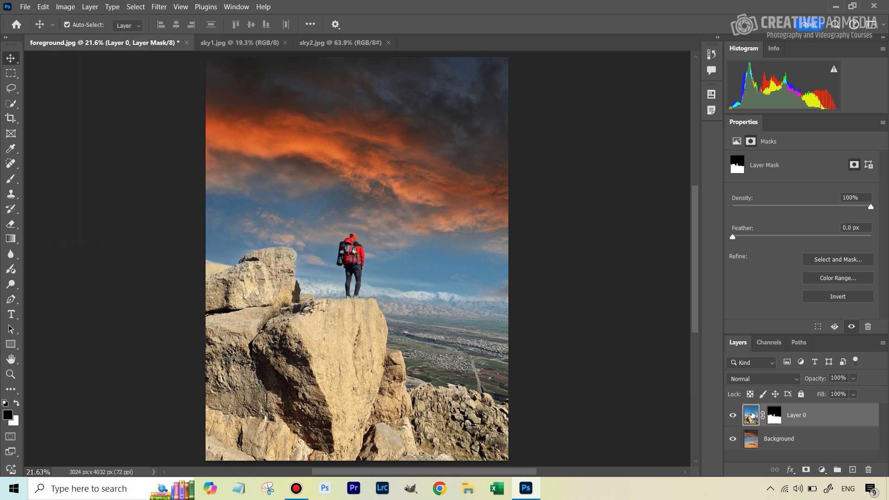
click(752, 415)
click(73, 5)
mouse_move(81, 34)
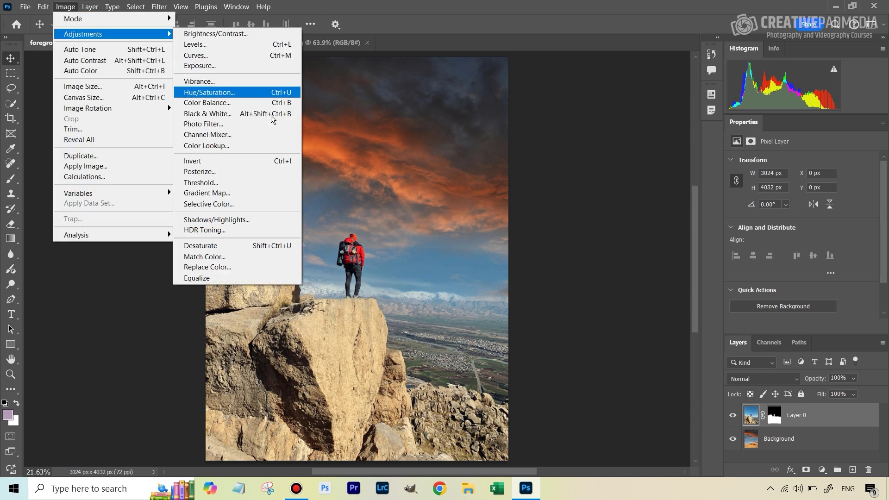
click(248, 256)
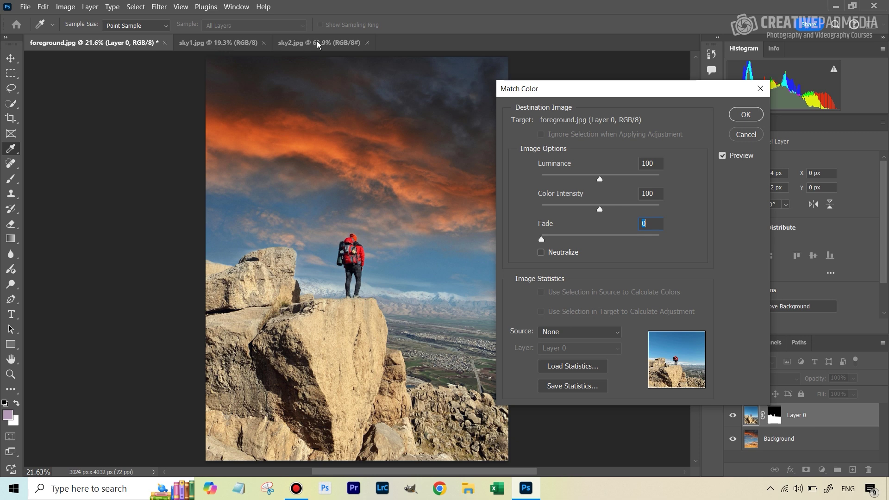
- Set the Match Color source to sky1.jpg
click(588, 333)
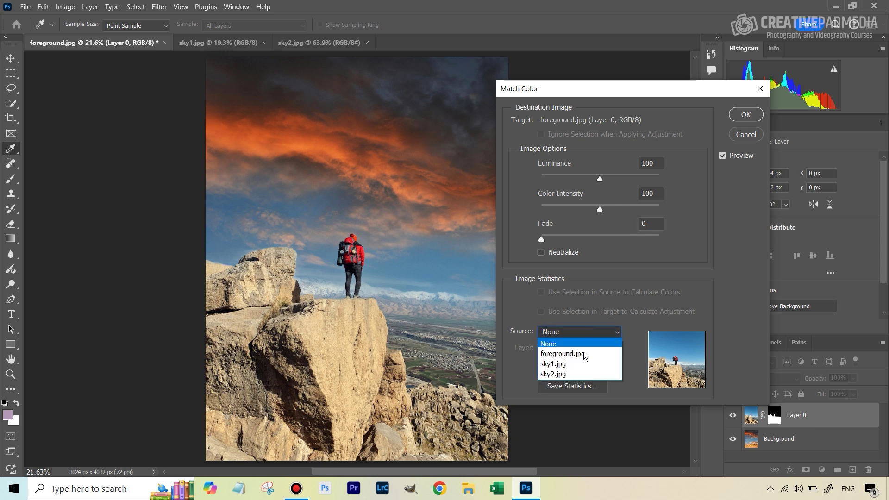
click(557, 365)
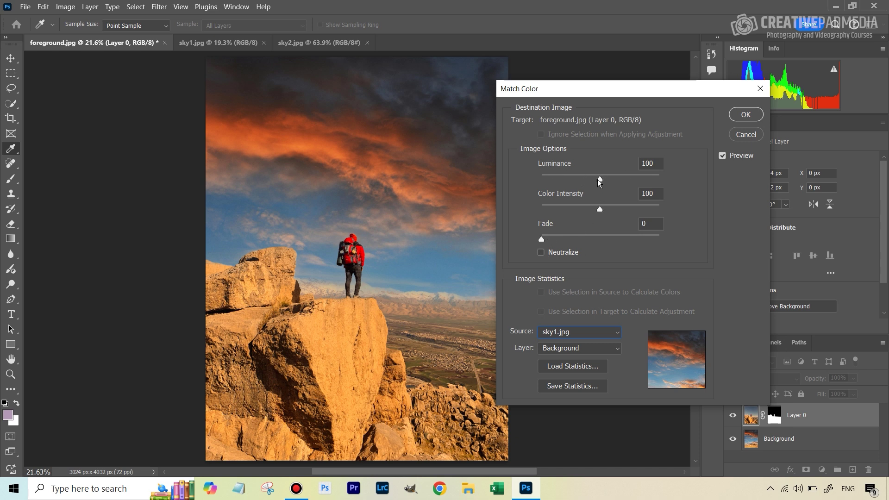
- Set Match Color's Luminance to 56 and Color Intensity to 91
drag(598, 179, 588, 179)
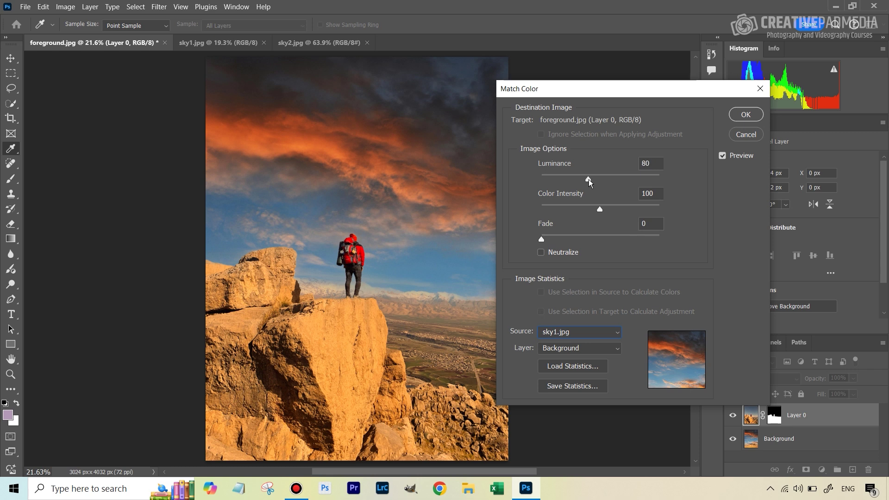
click(613, 177)
drag(597, 176, 578, 178)
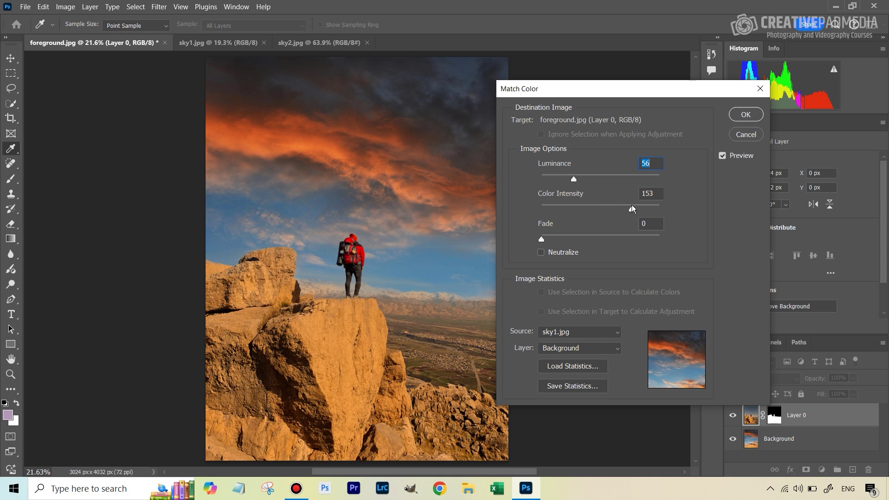
key(Tab)
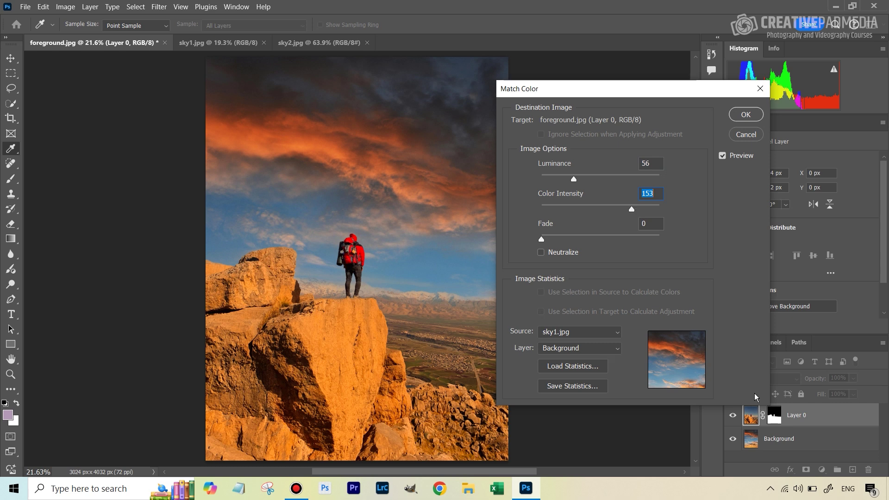
click(565, 210)
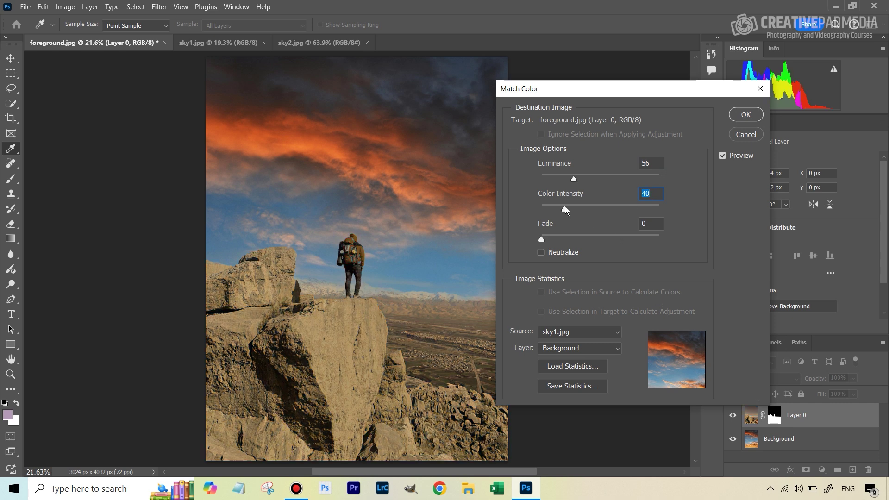
click(596, 210)
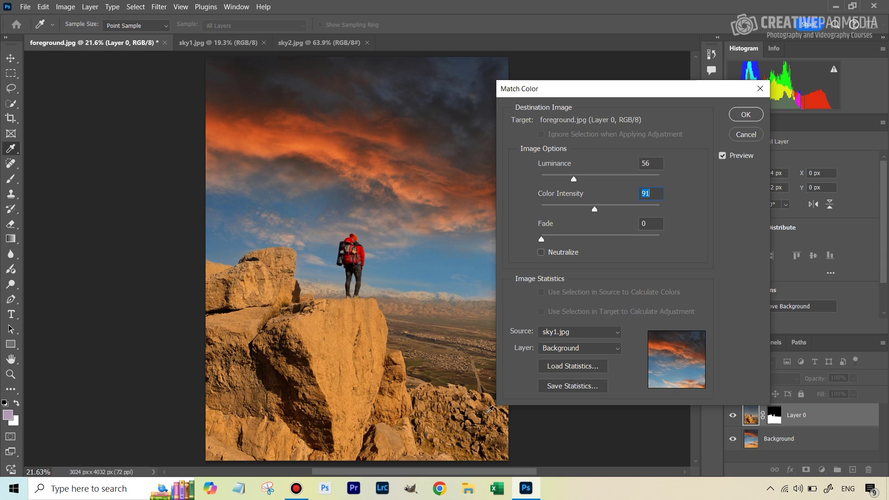
click(541, 253)
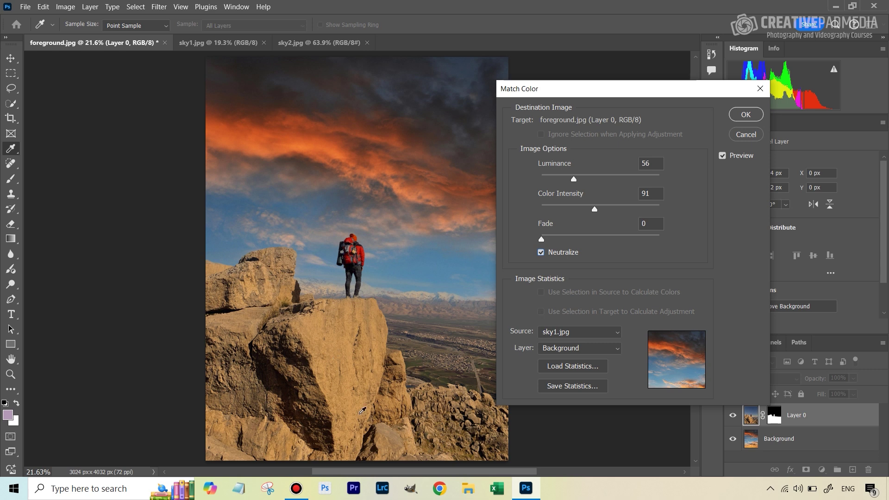
click(541, 253)
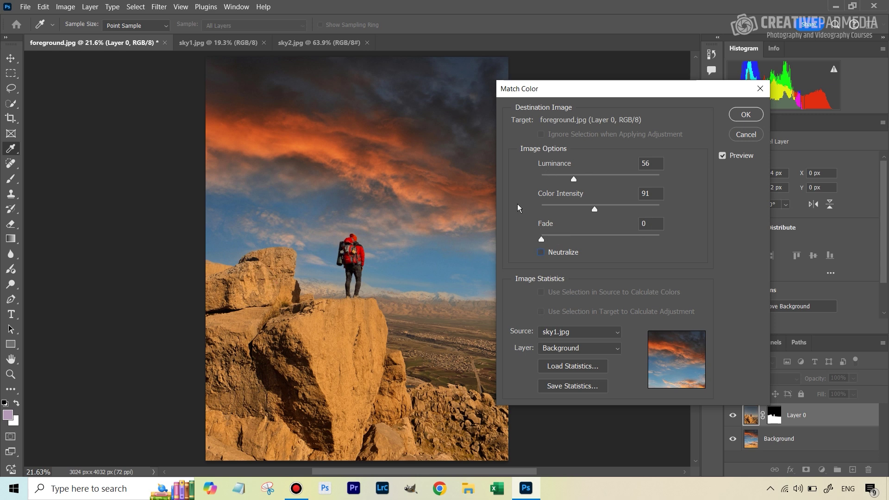
- Set Match Color's Fade to 25 and apply the adjustment
click(562, 237)
drag(562, 239, 576, 239)
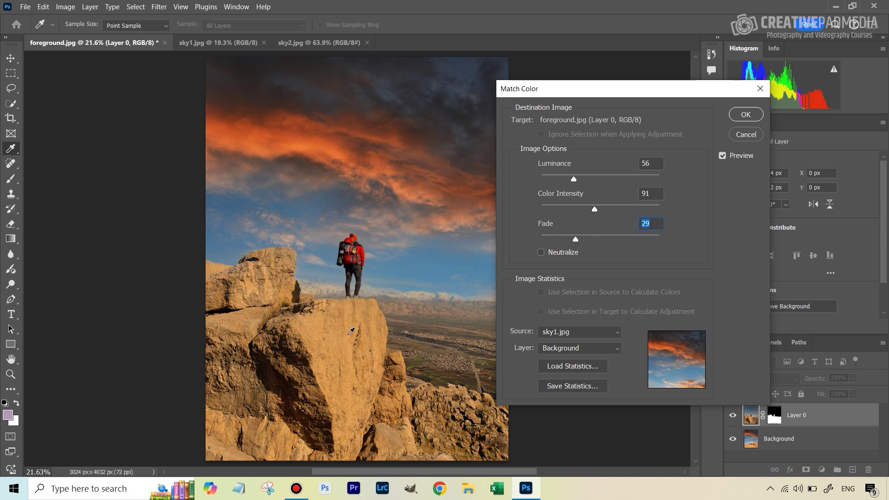
click(594, 238)
drag(608, 239, 614, 239)
key(shift+Up)
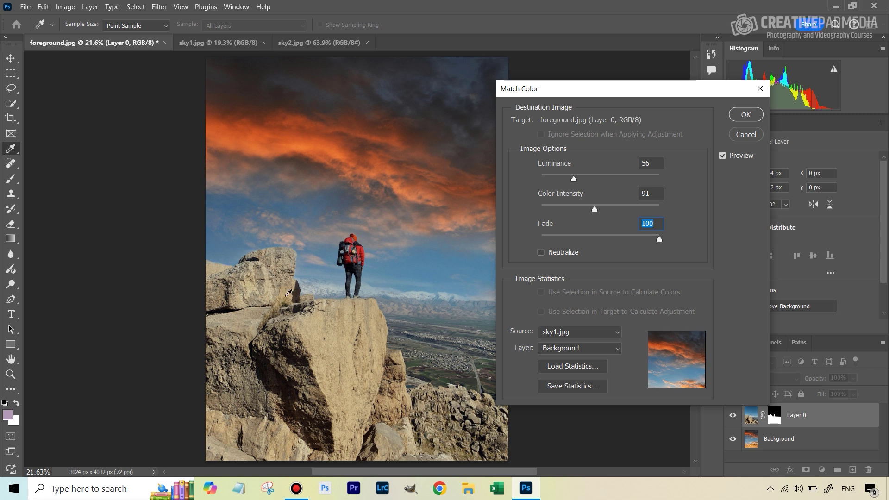
click(559, 239)
click(573, 240)
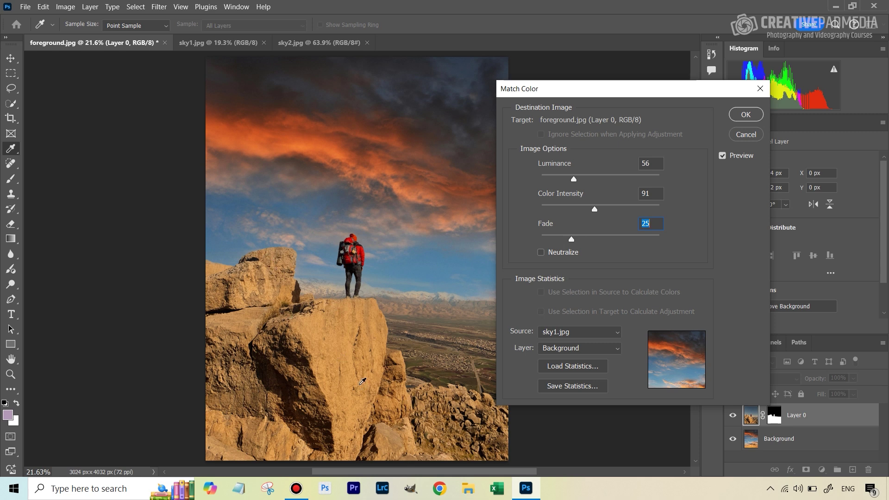
click(745, 116)
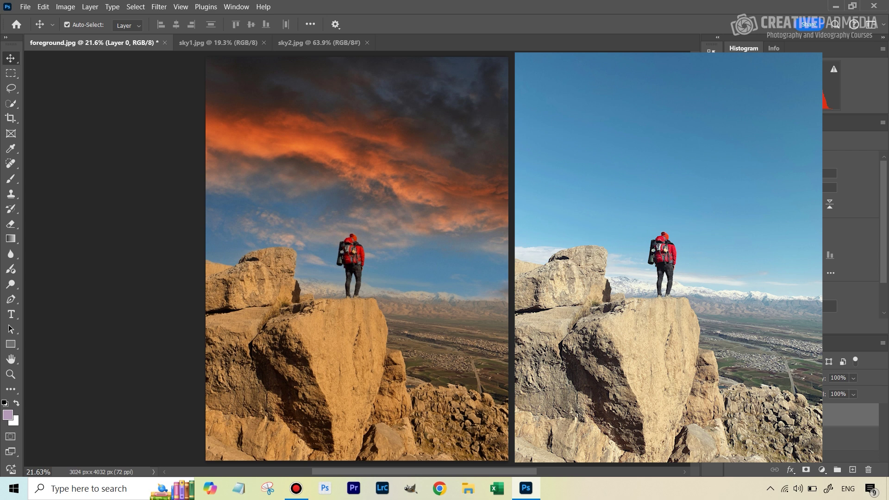
- Compare against sky2.jpg, then undo Match Color in foreground.jpg
click(303, 43)
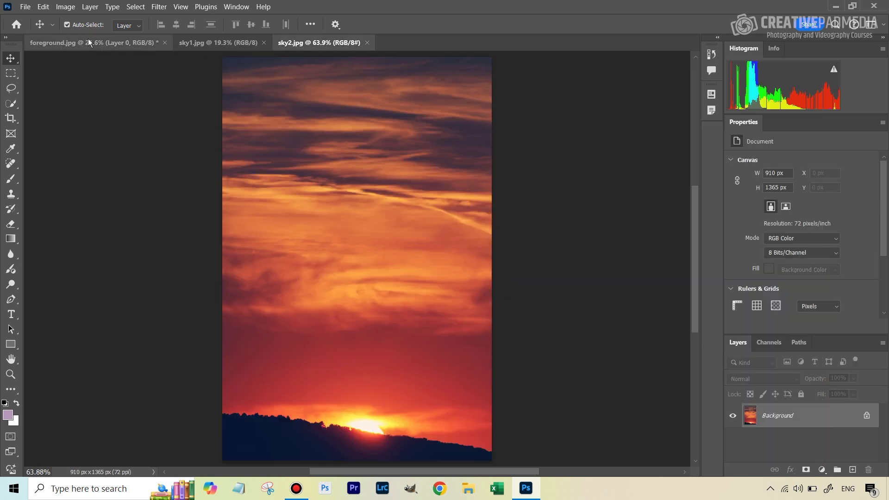
key(ctrl+Tab)
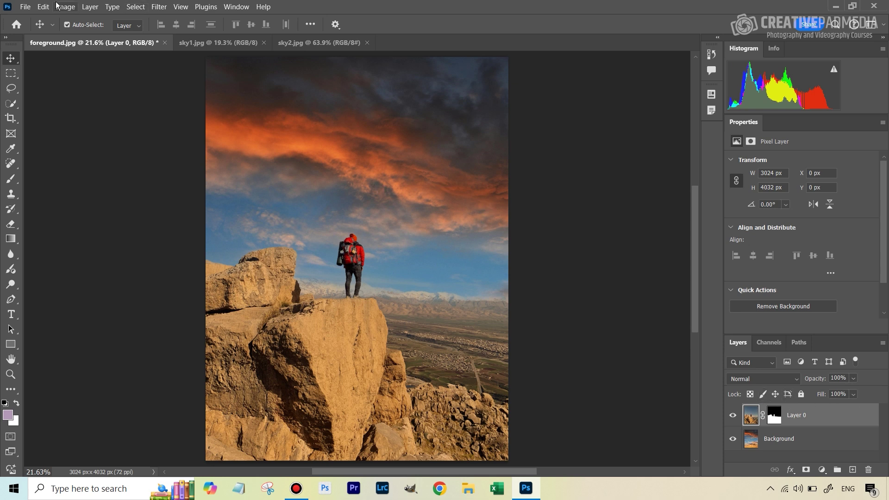
click(42, 7)
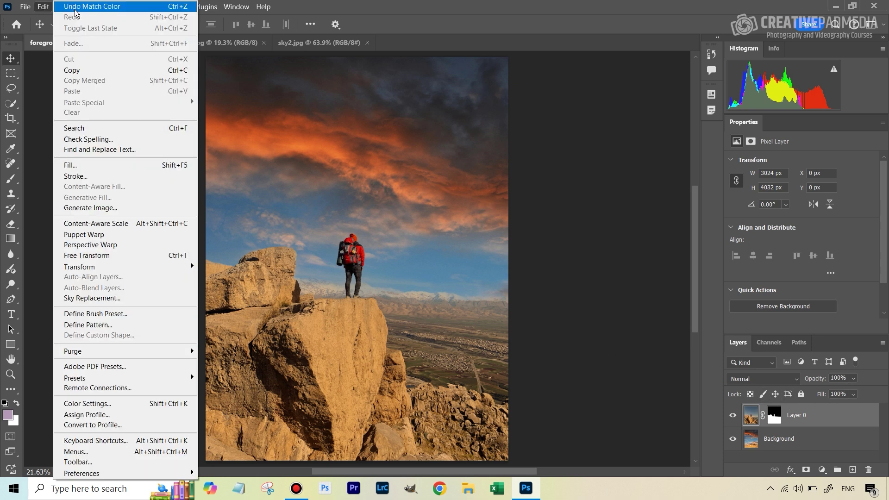
click(77, 7)
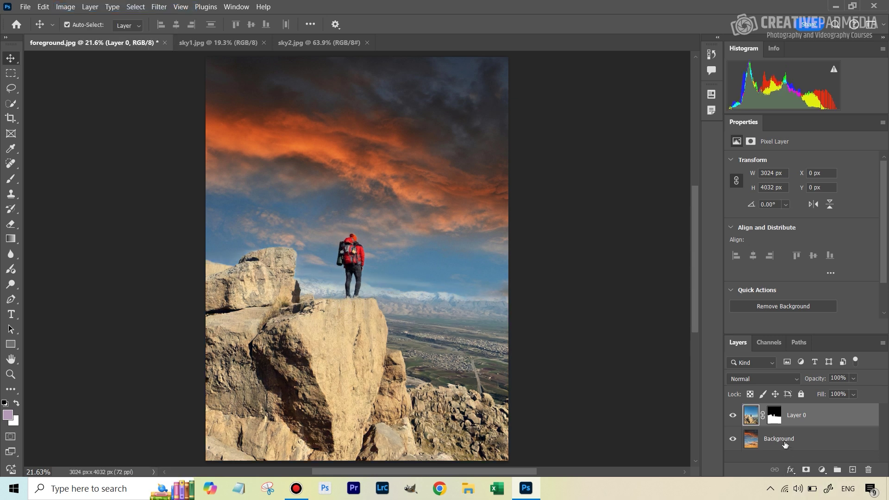
- Duplicate sky2.jpg's Background layer into foreground.jpg and return to that document
click(323, 44)
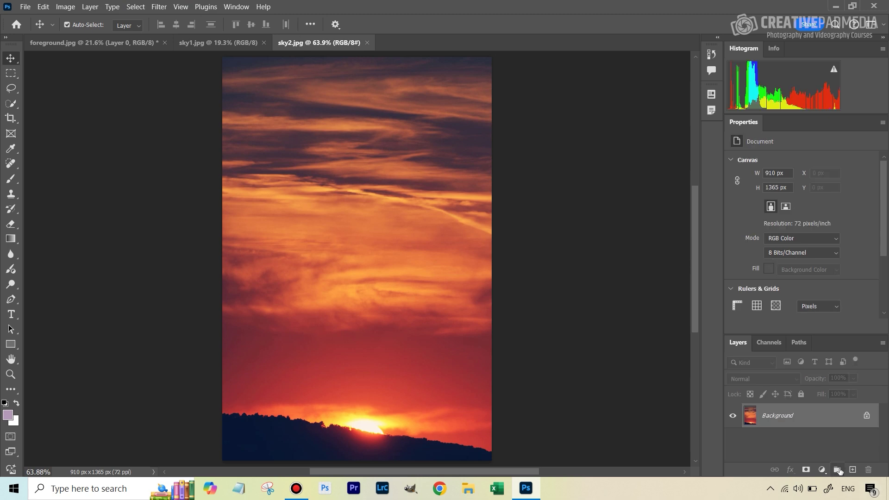
right_click(823, 412)
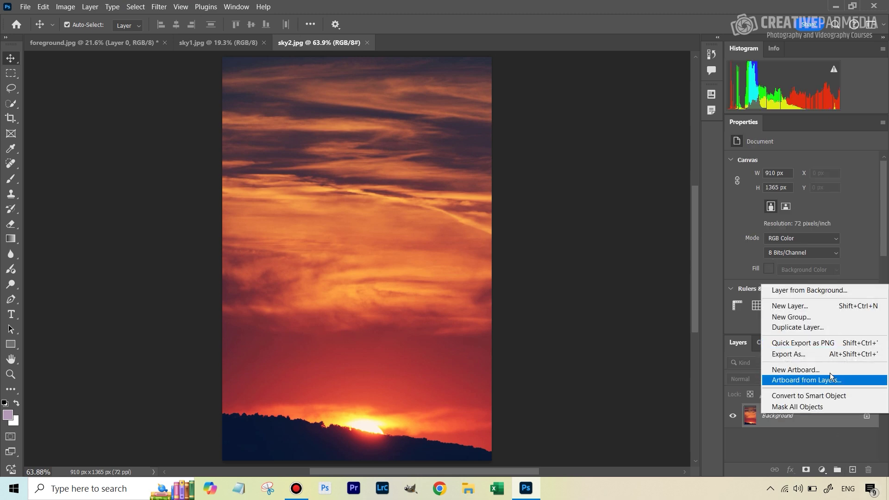
click(818, 327)
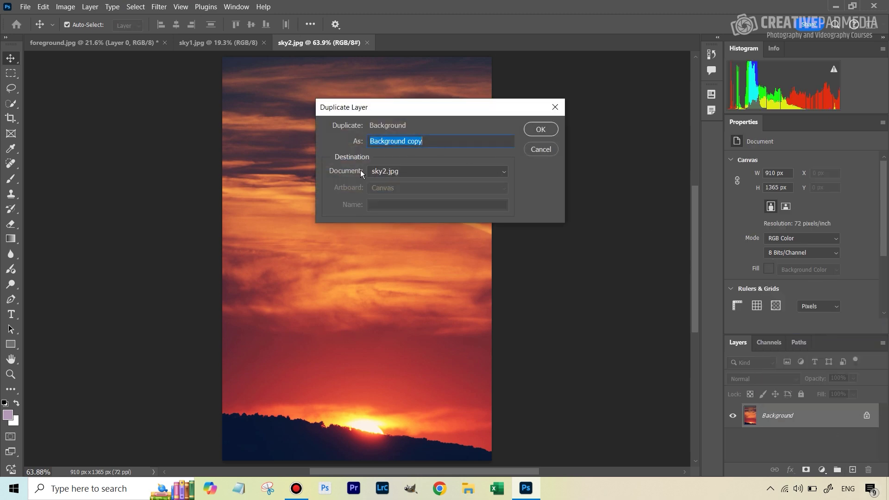
click(427, 176)
click(407, 186)
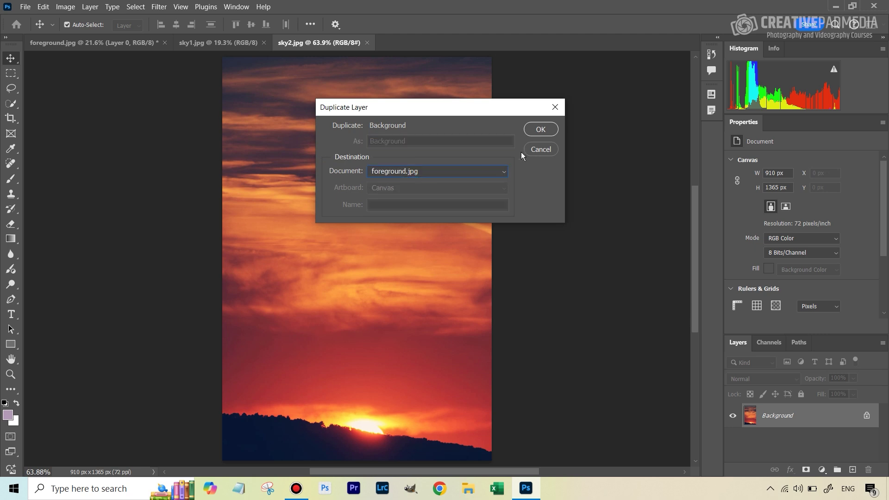
click(541, 130)
click(87, 42)
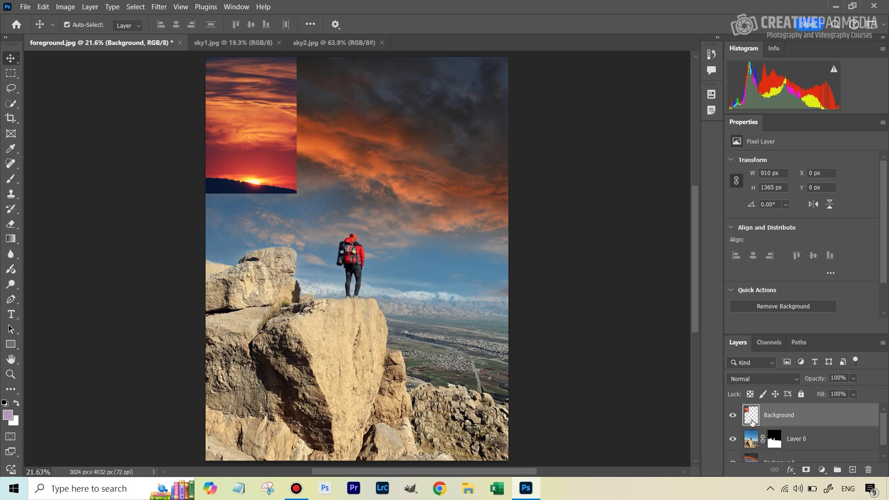
- Delete the leftover bottom Background layer
scroll(837, 449, down, 1)
drag(815, 448, 871, 473)
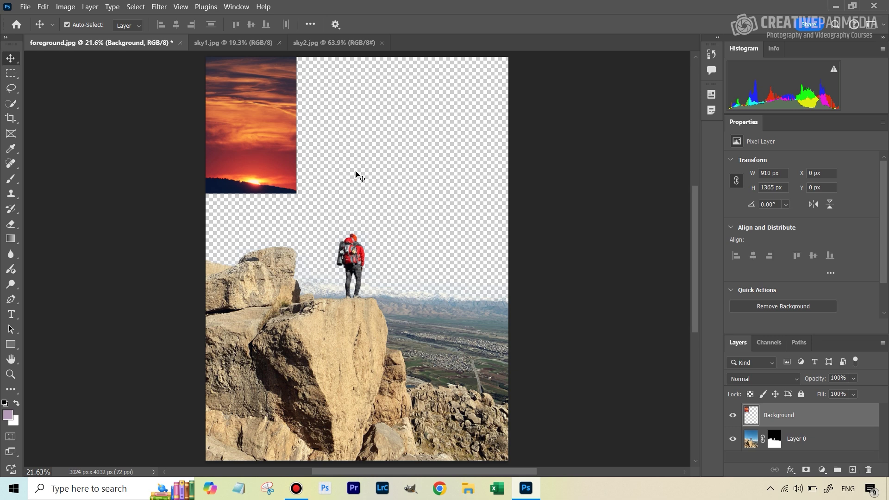
right_click(263, 123)
click(279, 131)
- Free Transform the sky2 sunset to fill the canvas and move it beneath Layer 0
key(ctrl)
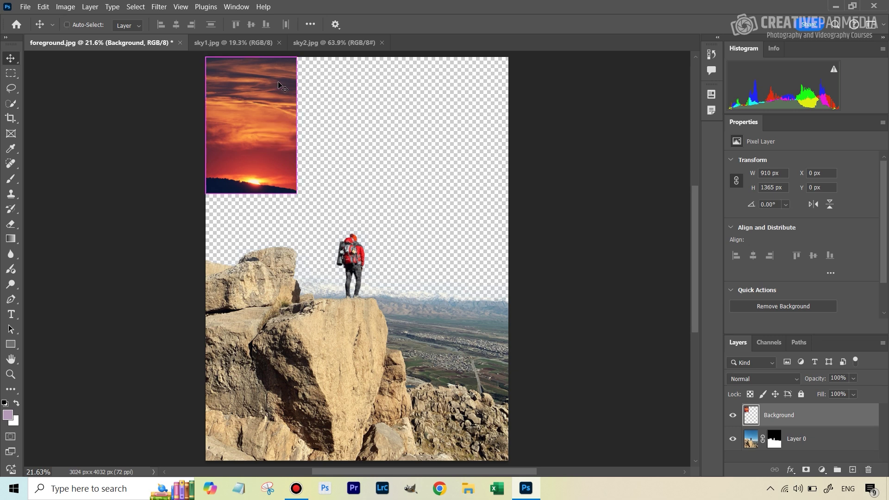
key(ctrl+t)
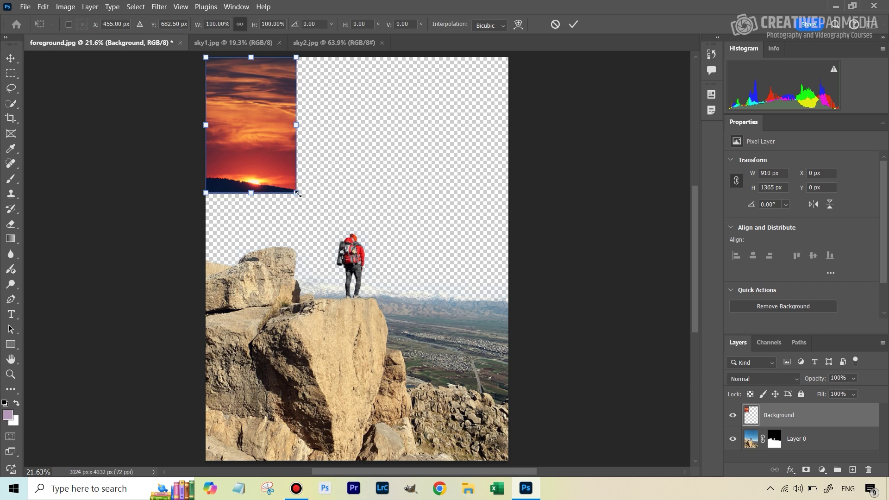
drag(297, 193, 542, 465)
key(Return)
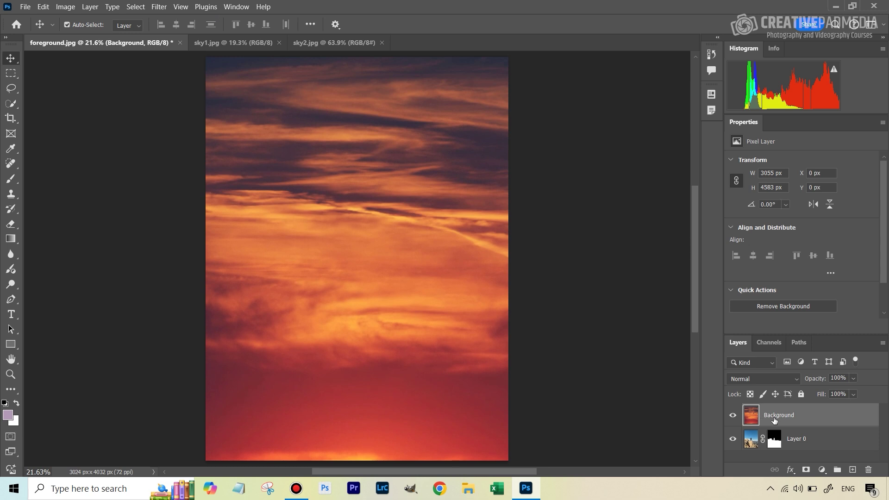
drag(774, 421, 781, 443)
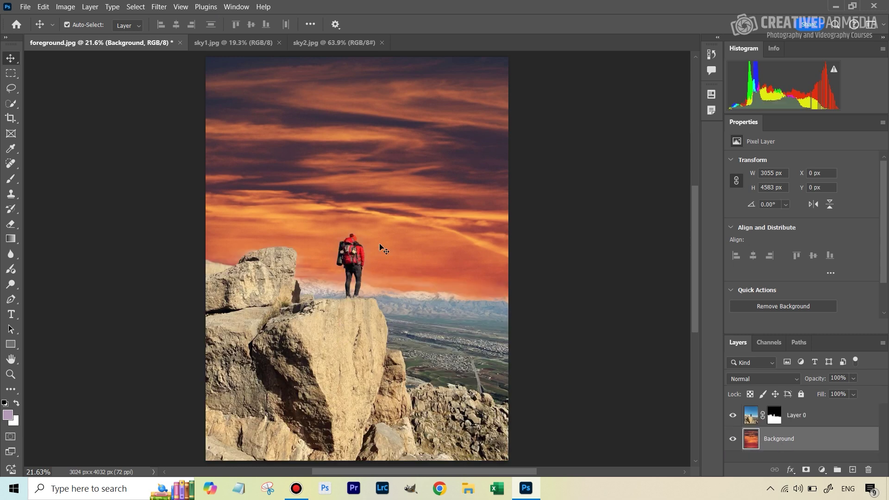
- Preview Match Color on Layer 0 with sky2.jpg as the colour source
click(857, 418)
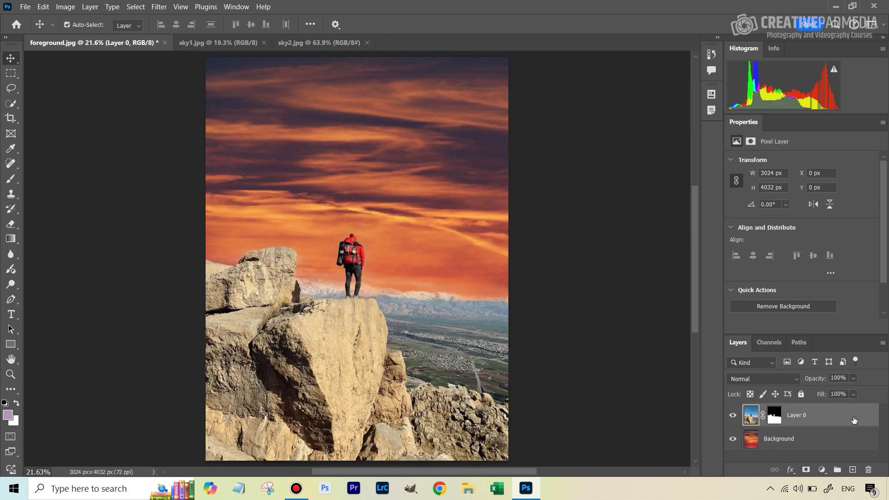
click(59, 7)
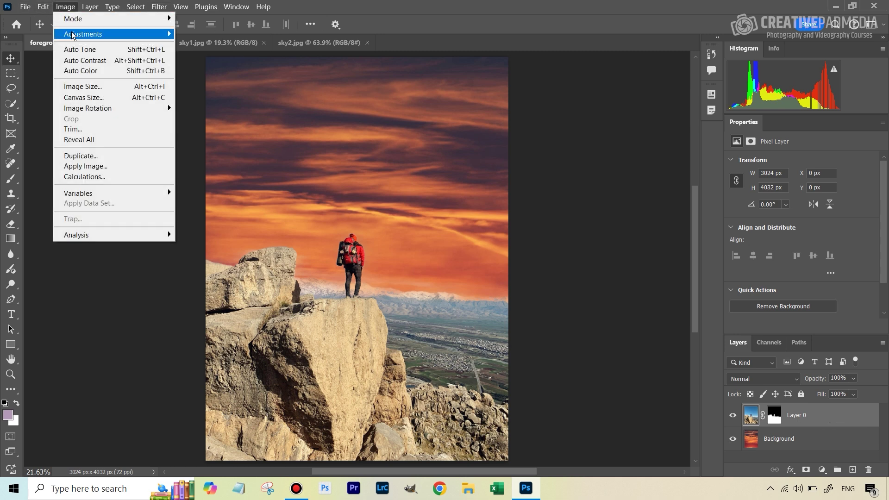
mouse_move(114, 37)
click(187, 258)
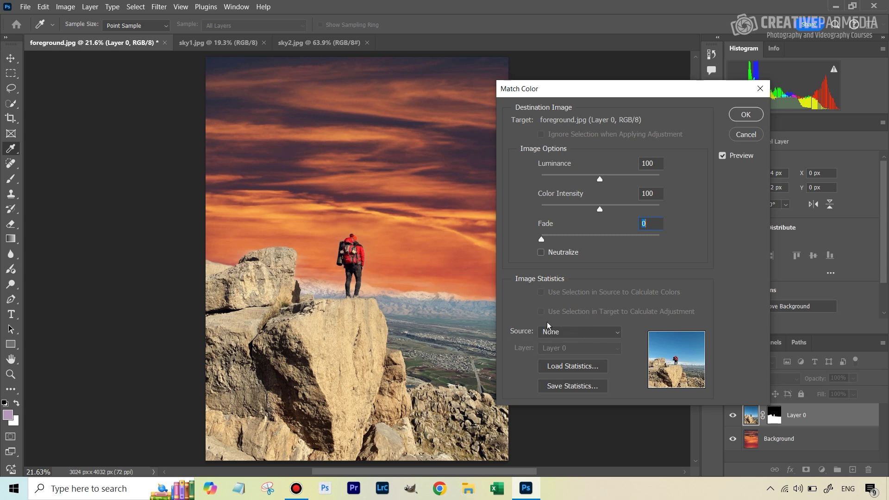
click(583, 333)
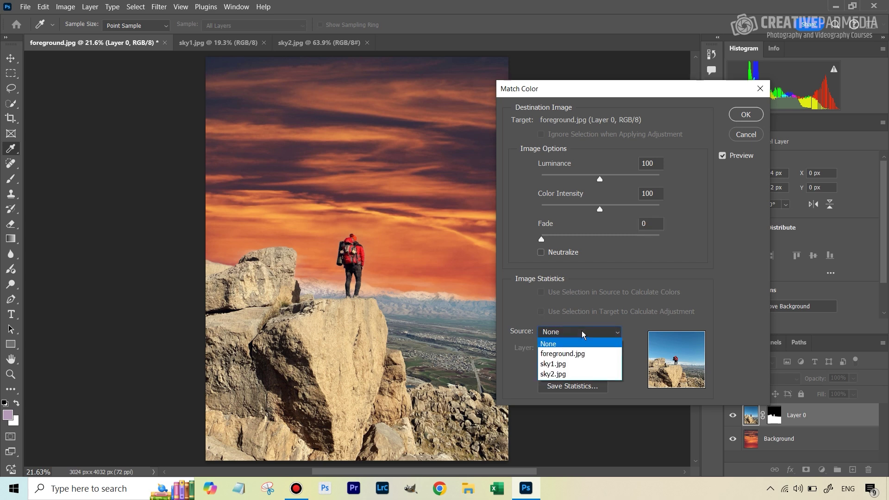
click(562, 374)
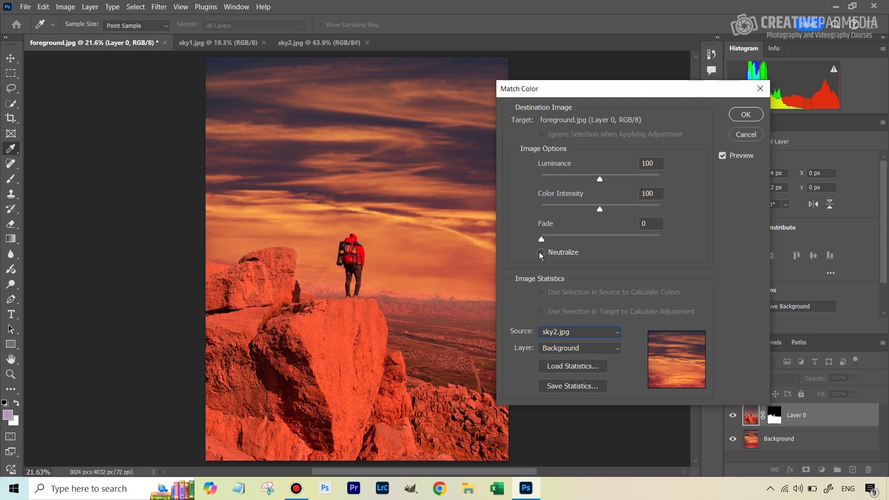
- In Match Color, enable Neutralize and set Luminance 62, Color Intensity 76 and Fade 14
click(541, 253)
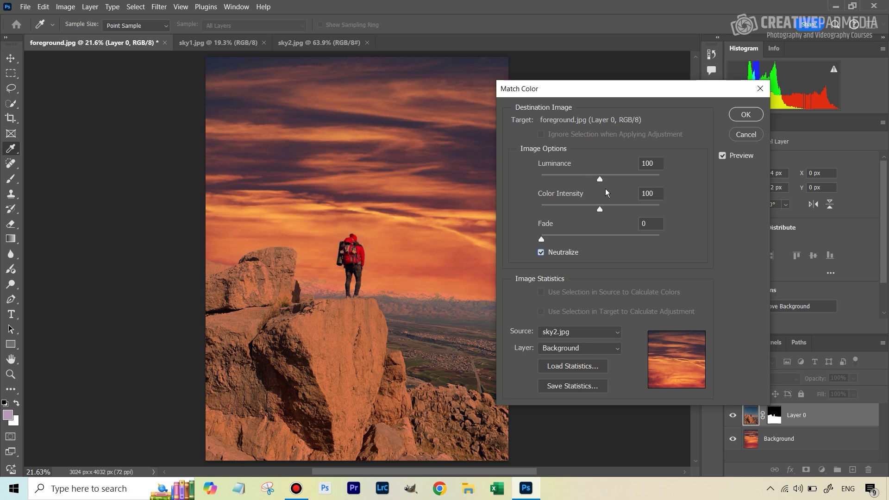
click(579, 179)
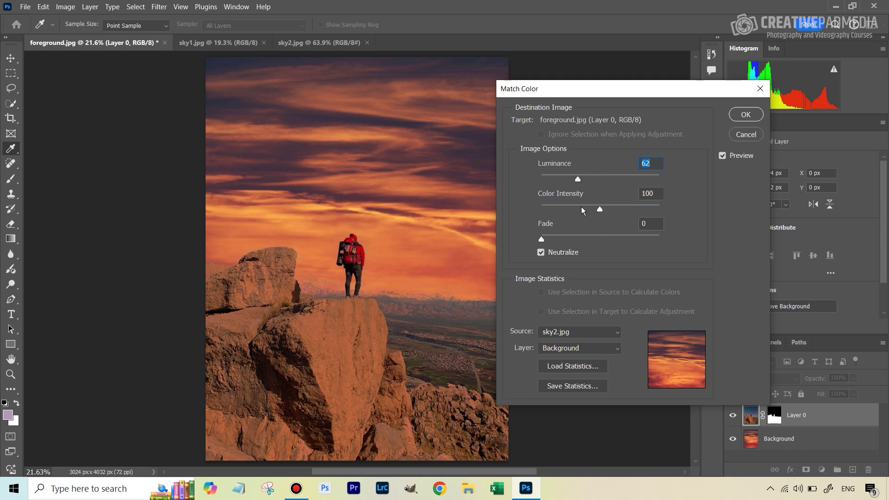
click(583, 210)
click(592, 209)
click(556, 240)
click(569, 239)
drag(568, 239, 559, 240)
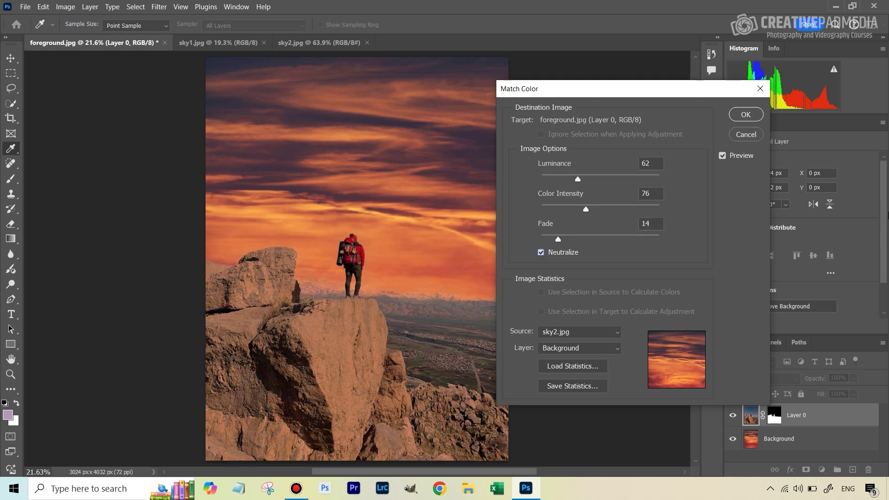
- Apply the colour match, set Layer 0's mask density to 73%, then hide the layer to compare
click(754, 115)
key(v)
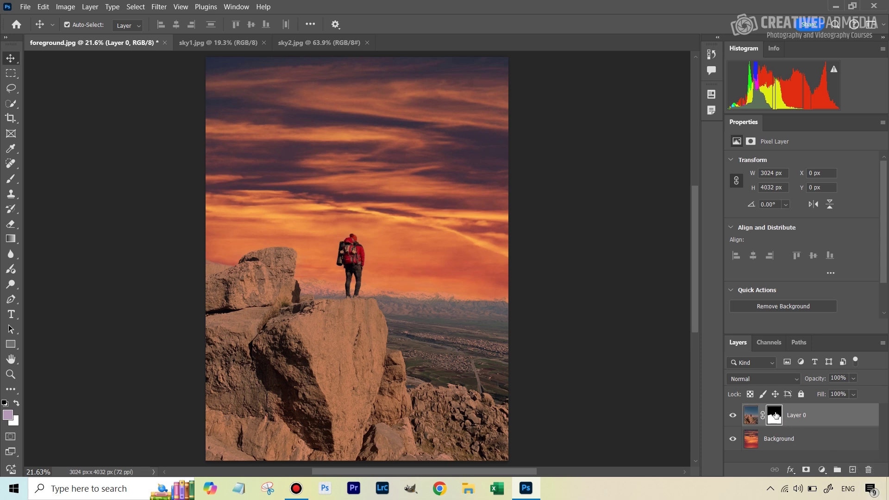
click(774, 415)
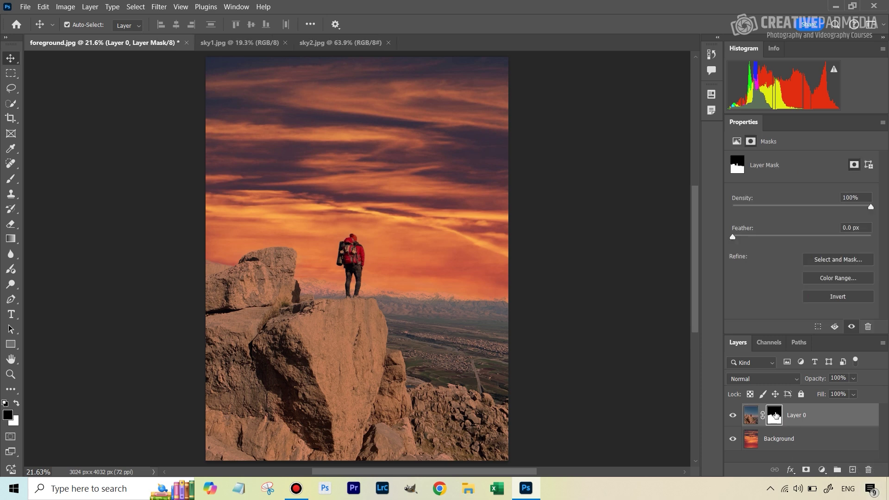
click(823, 205)
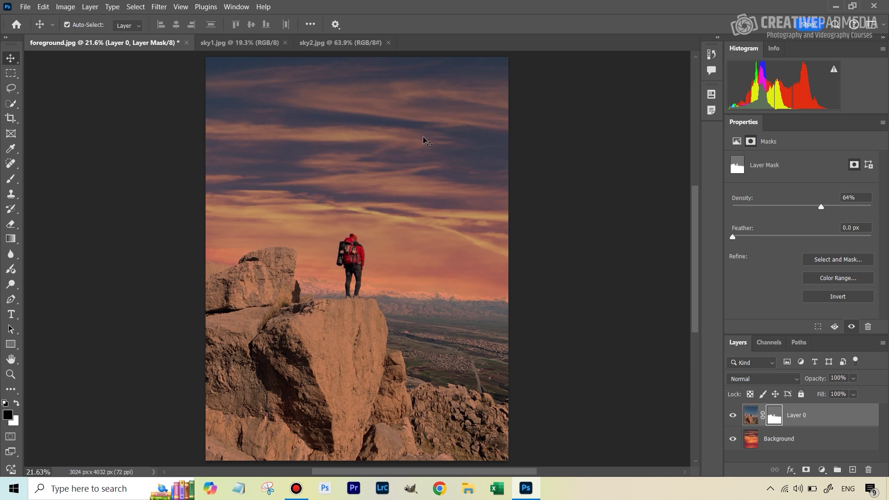
click(830, 208)
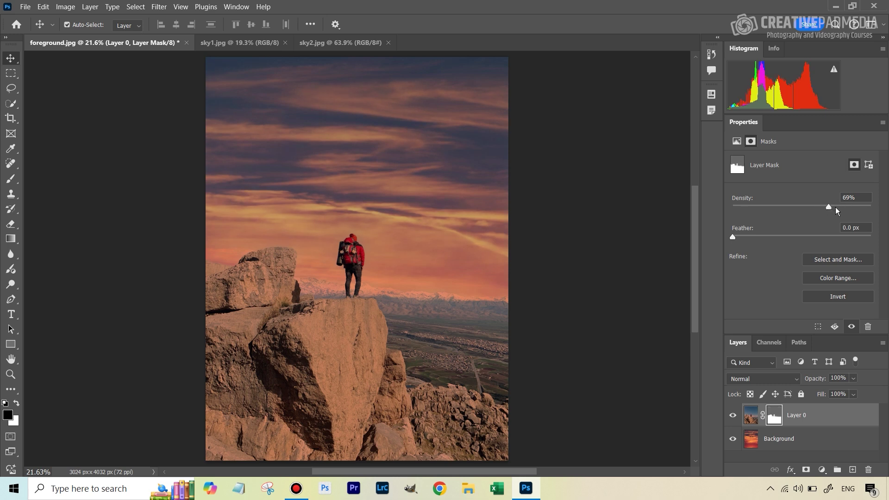
click(838, 209)
drag(836, 207, 834, 209)
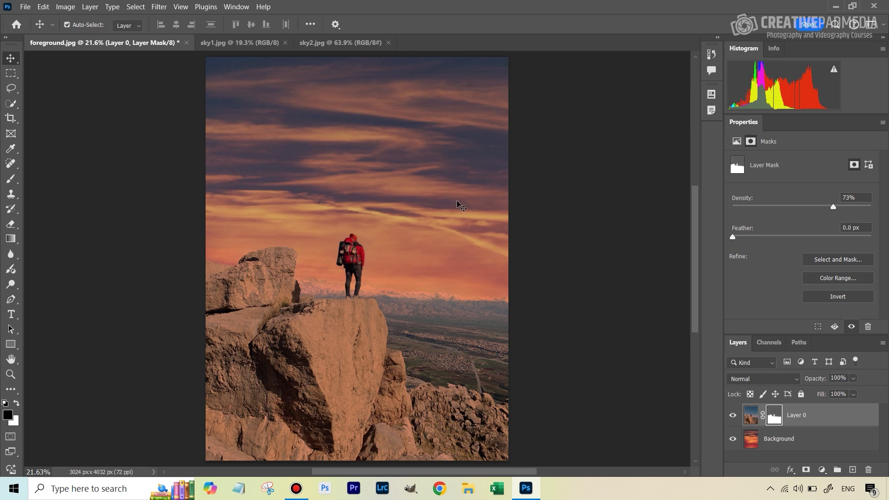
click(734, 416)
- Make Layer 0 visible again to view the hiker over the sky2 sunset
click(734, 416)
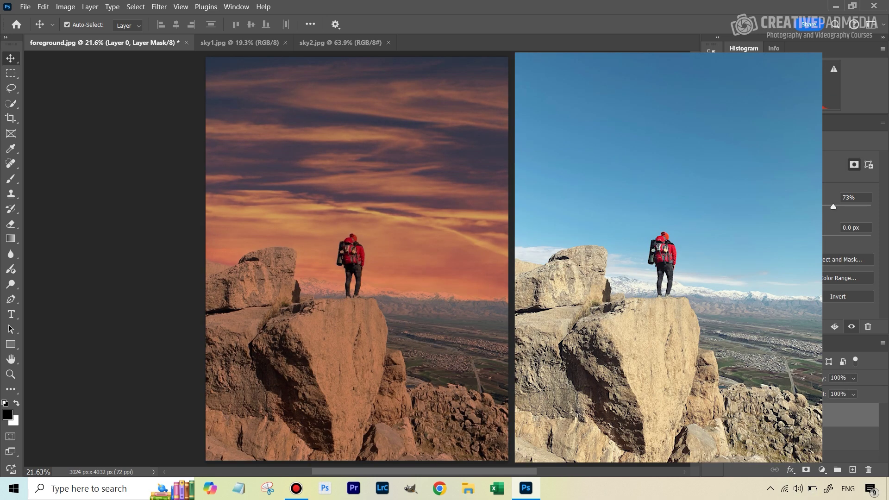